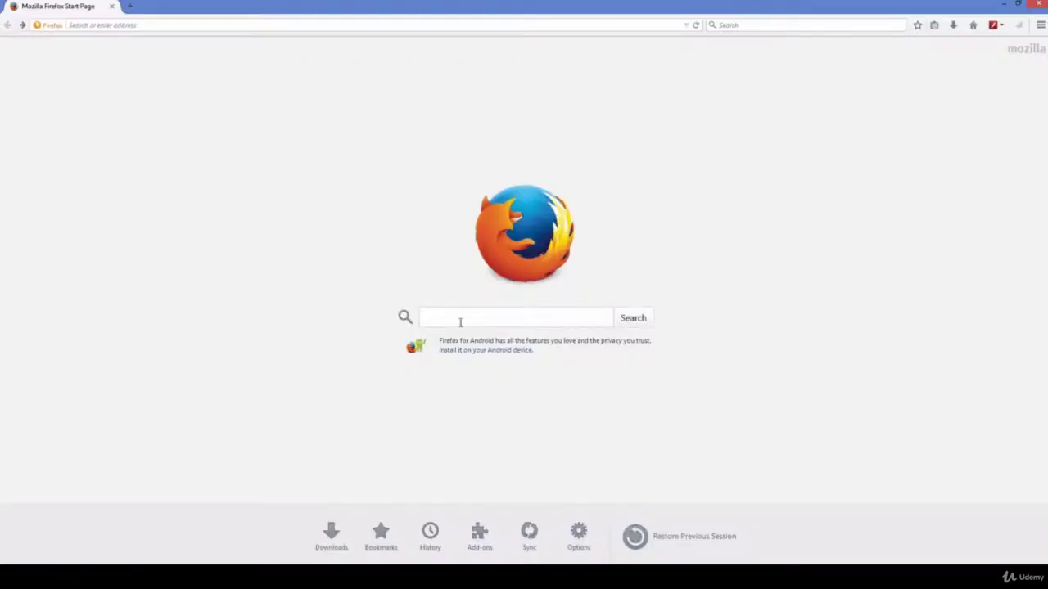
Search the web for "android studio" and open the Android Studio download page through the Android Developers overview
click(457, 321)
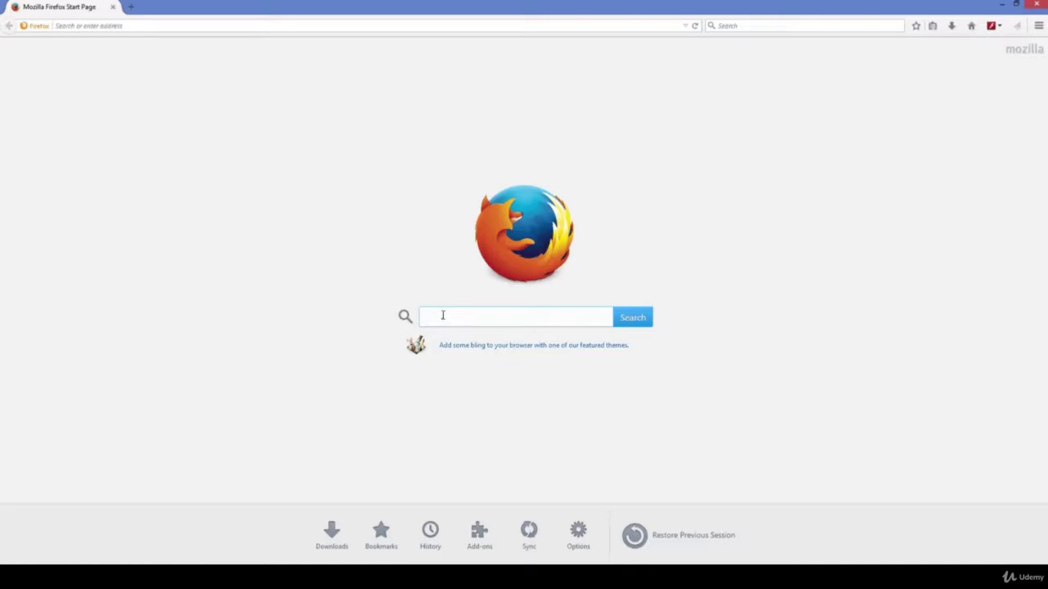
text(android studio)
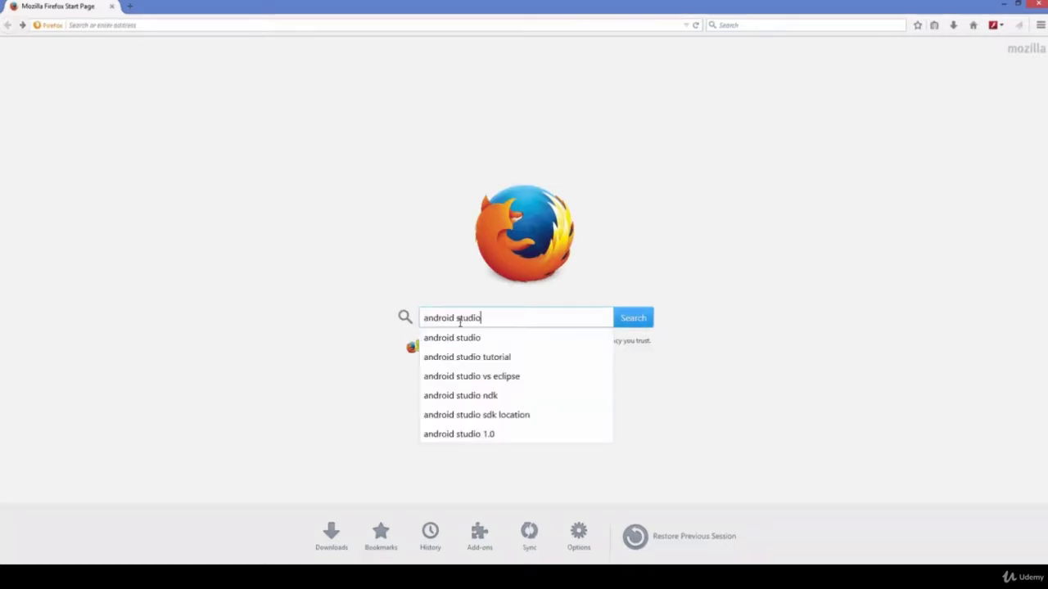
click(628, 319)
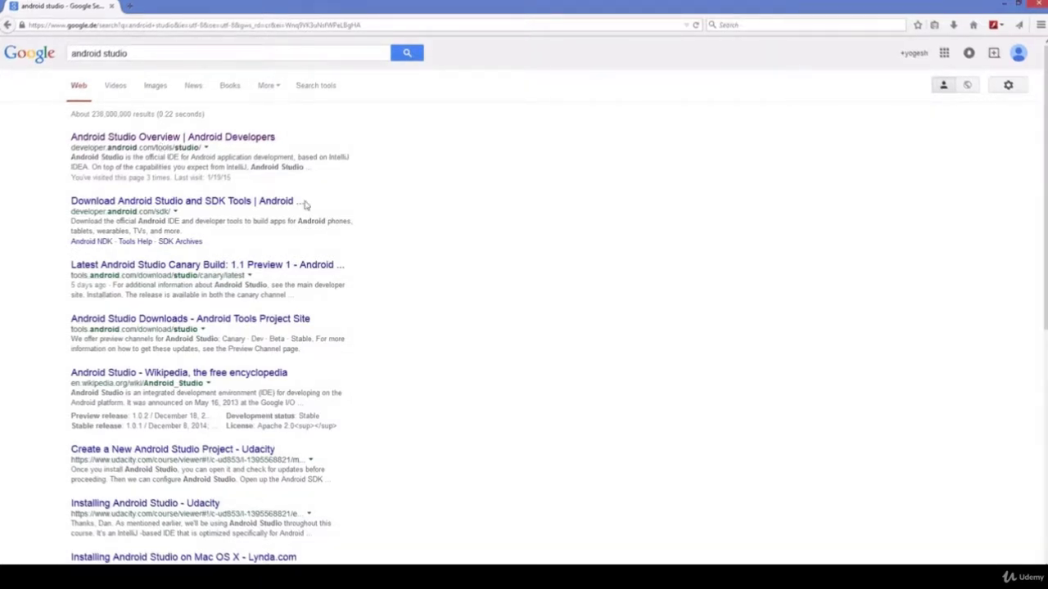
click(207, 139)
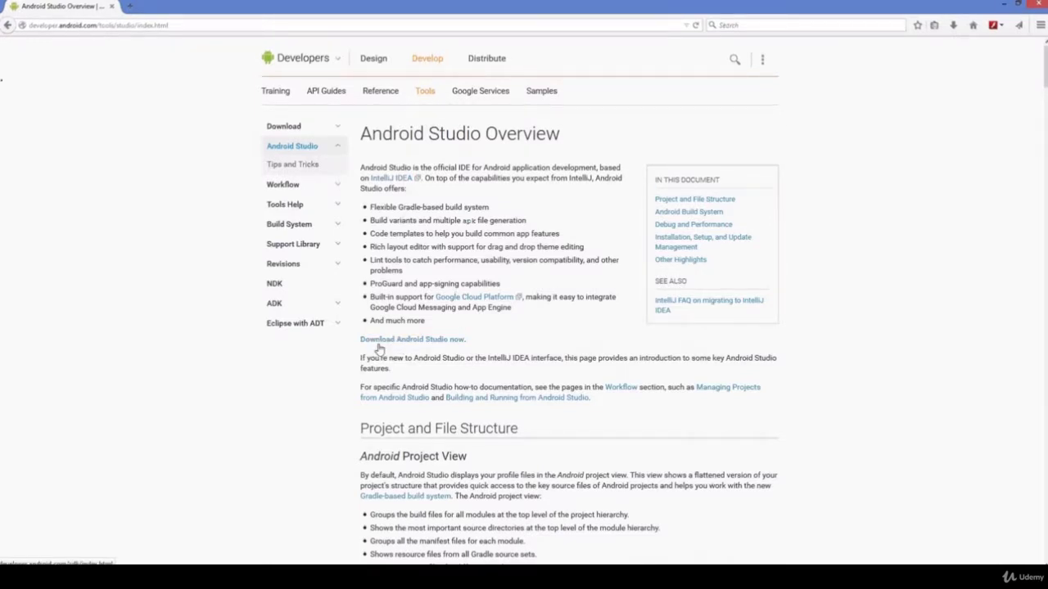
click(427, 343)
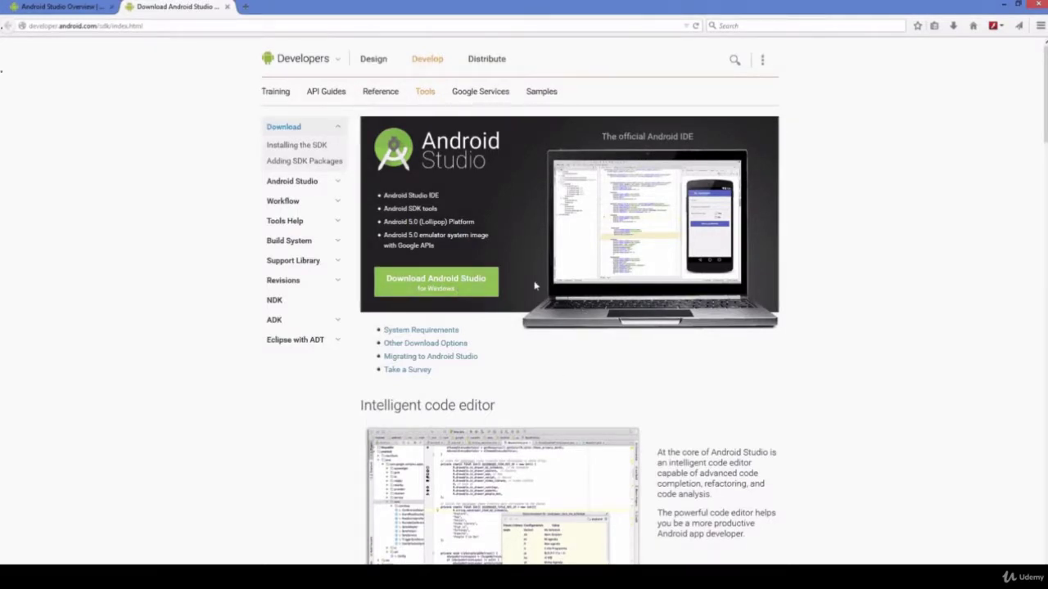
Agree to the SDK terms and conditions and save the Android Studio for Windows installer, android-studio-bundle-135.1641136.exe
click(440, 287)
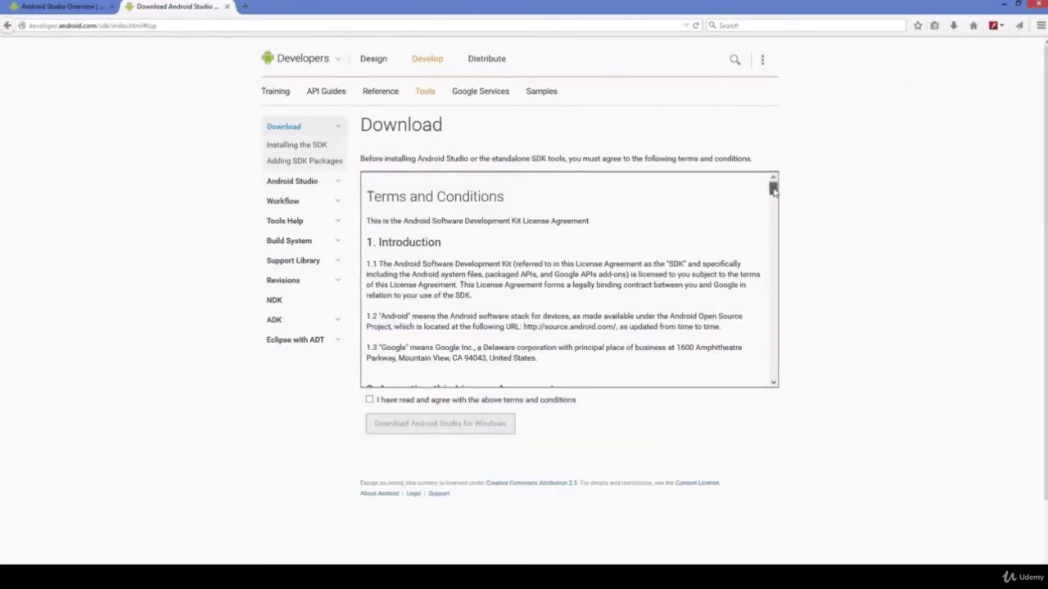
drag(773, 188, 776, 385)
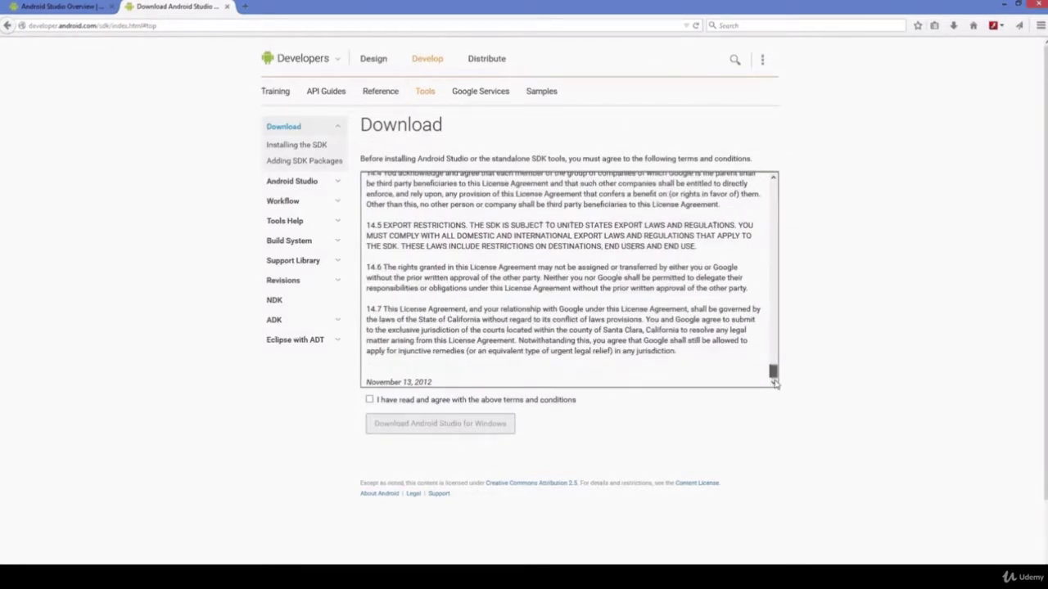
click(370, 399)
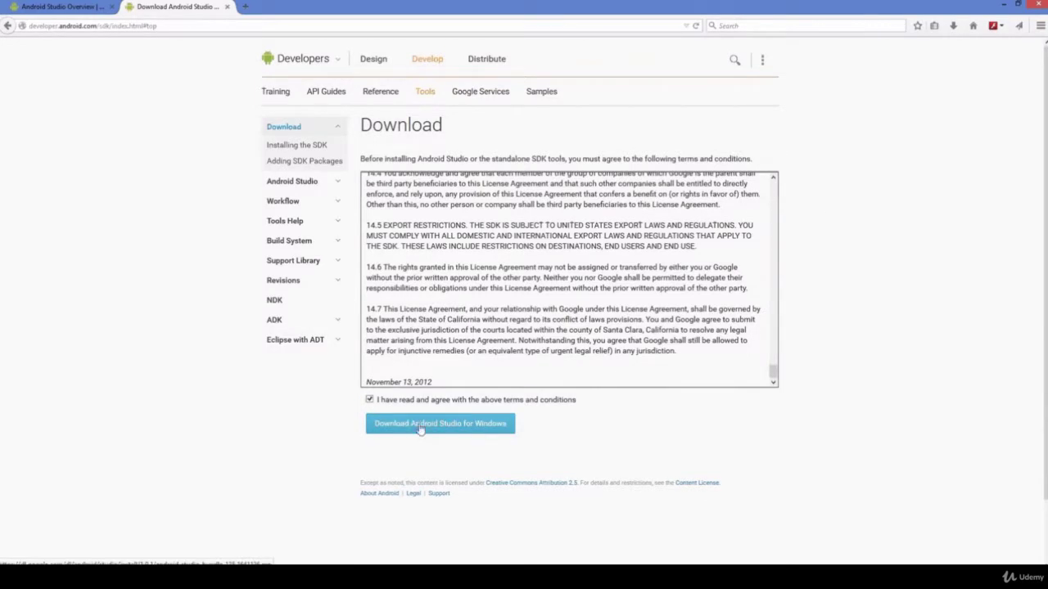
click(421, 426)
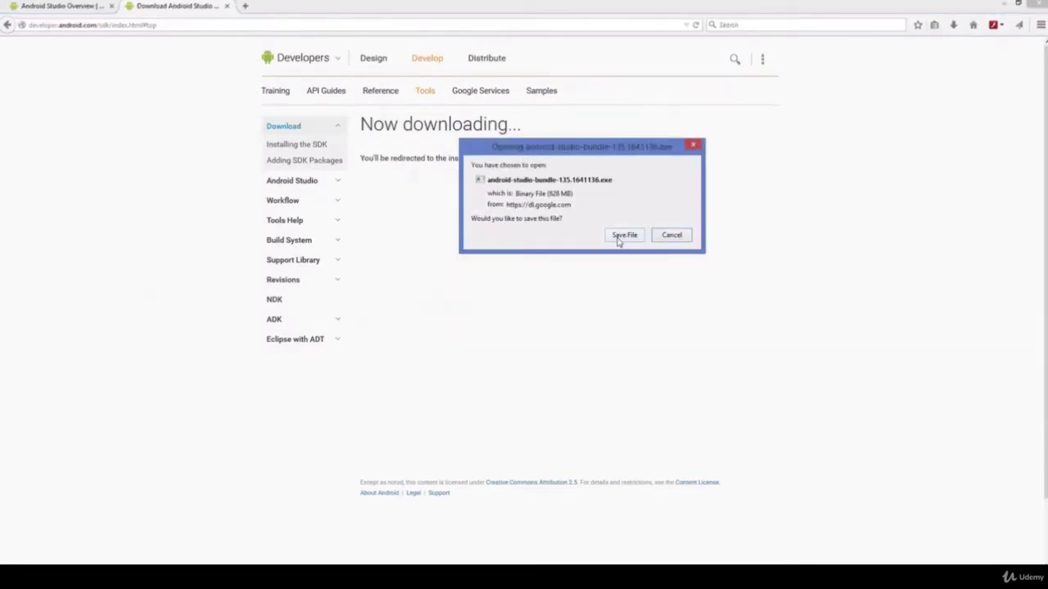
click(622, 236)
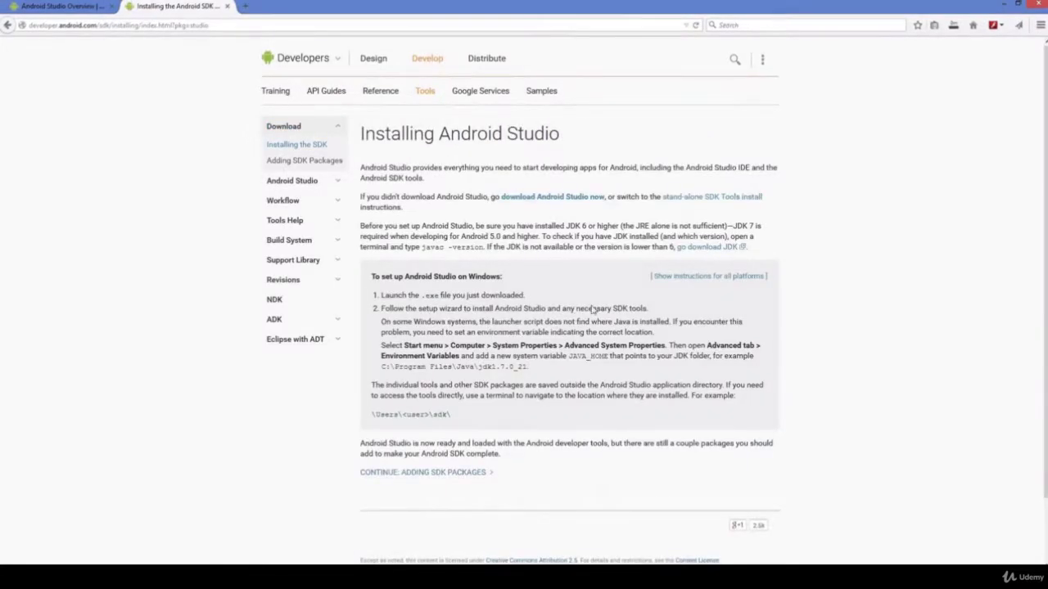
Check the progress of the android-studio-bundle-135.1641136.exe download and launch the installer once it is complete
click(952, 27)
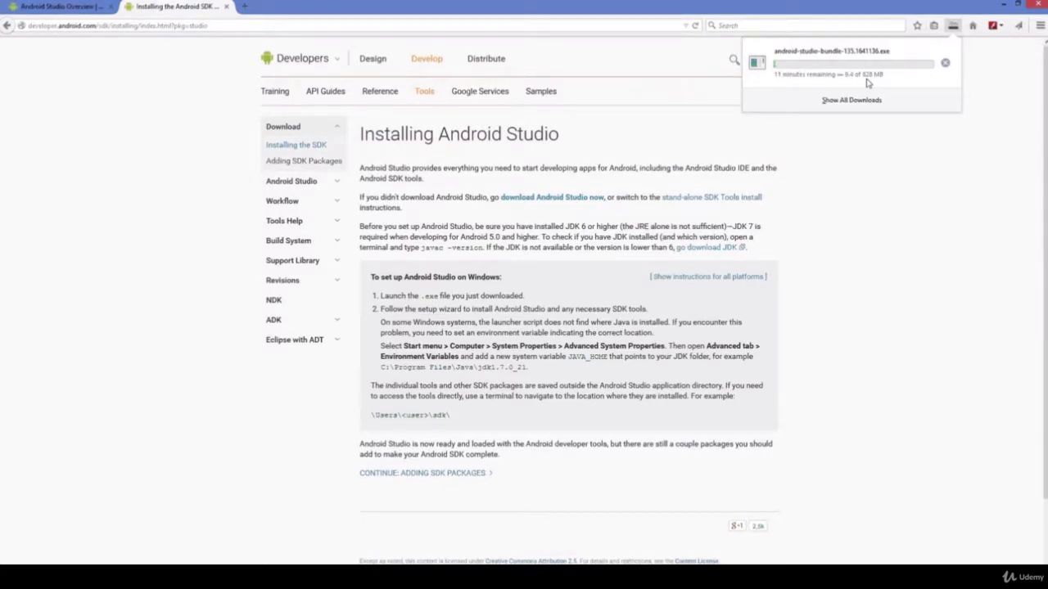
click(574, 316)
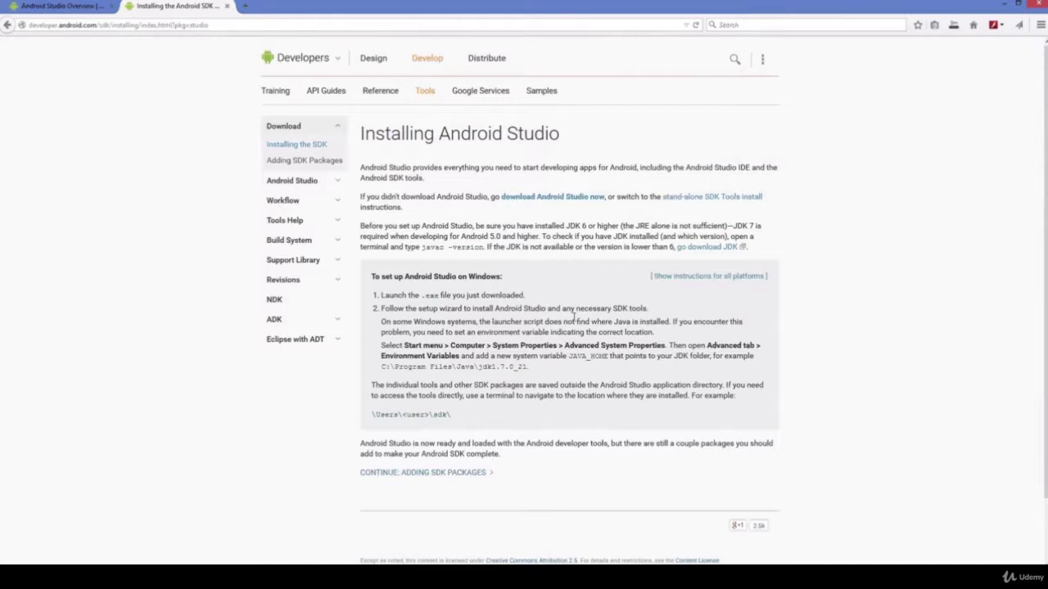
click(953, 27)
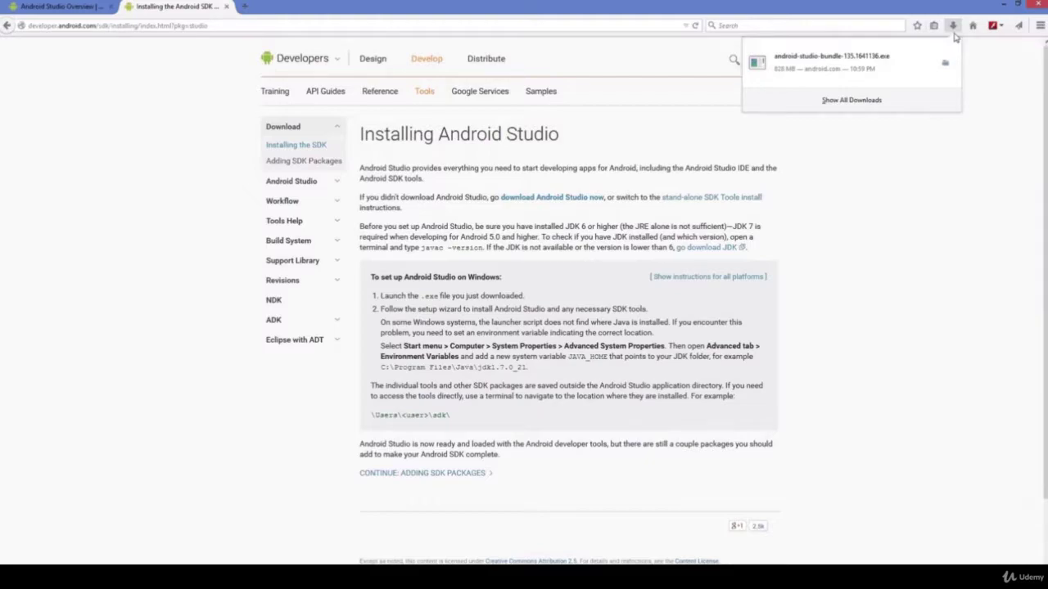
click(953, 27)
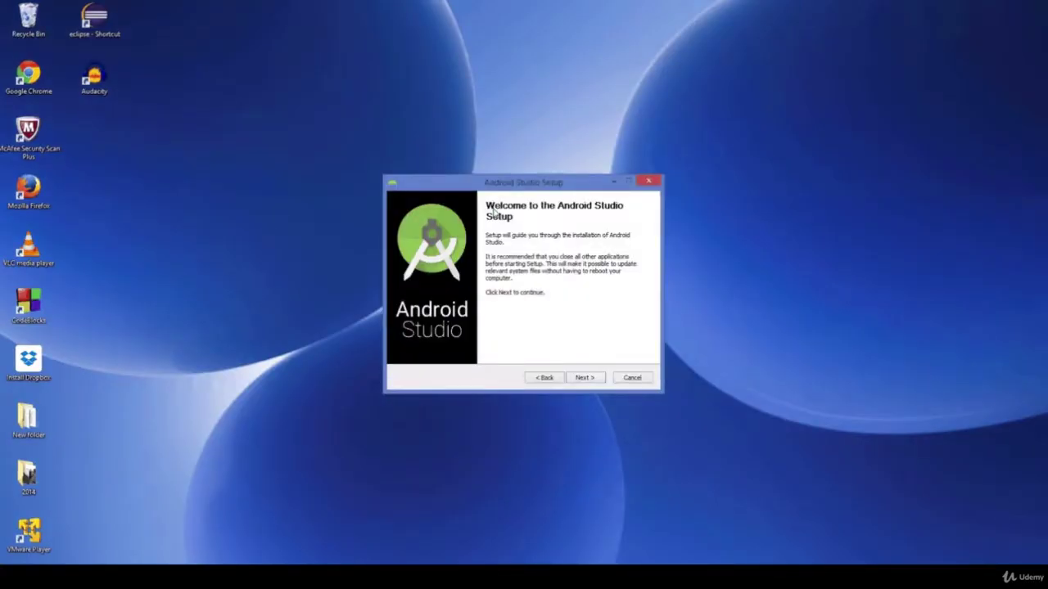
Keep the Android SDK and Android Virtual Device components selected in the setup and accept the license agreement
click(582, 378)
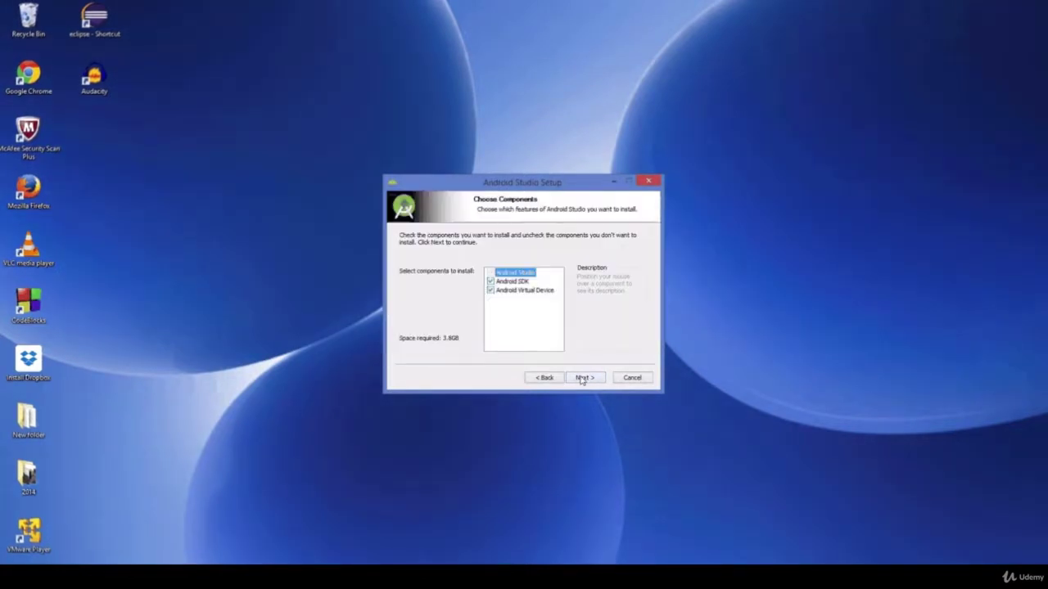
click(582, 378)
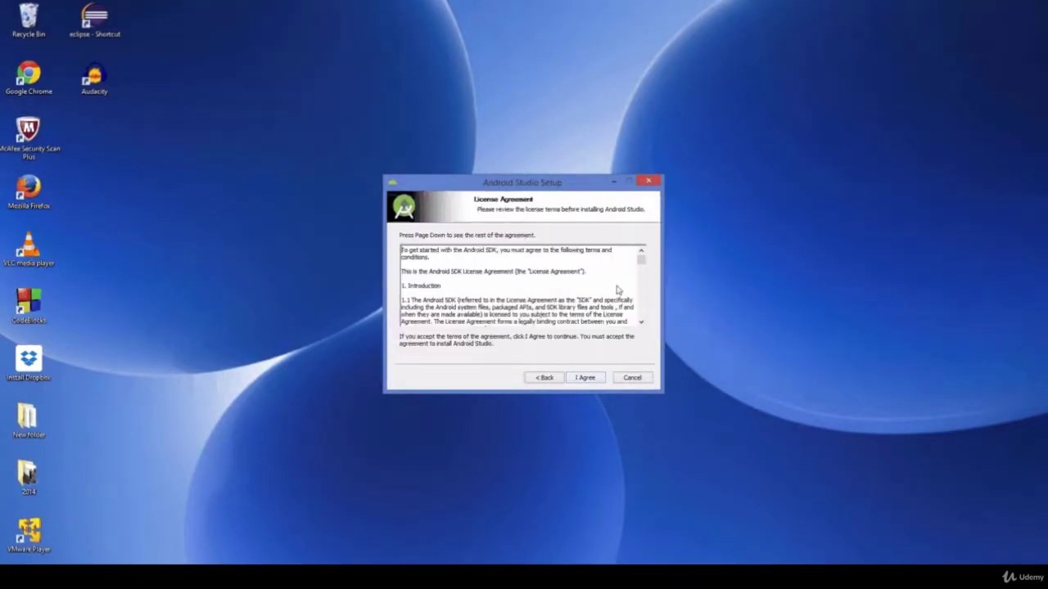
drag(641, 259, 641, 306)
click(584, 378)
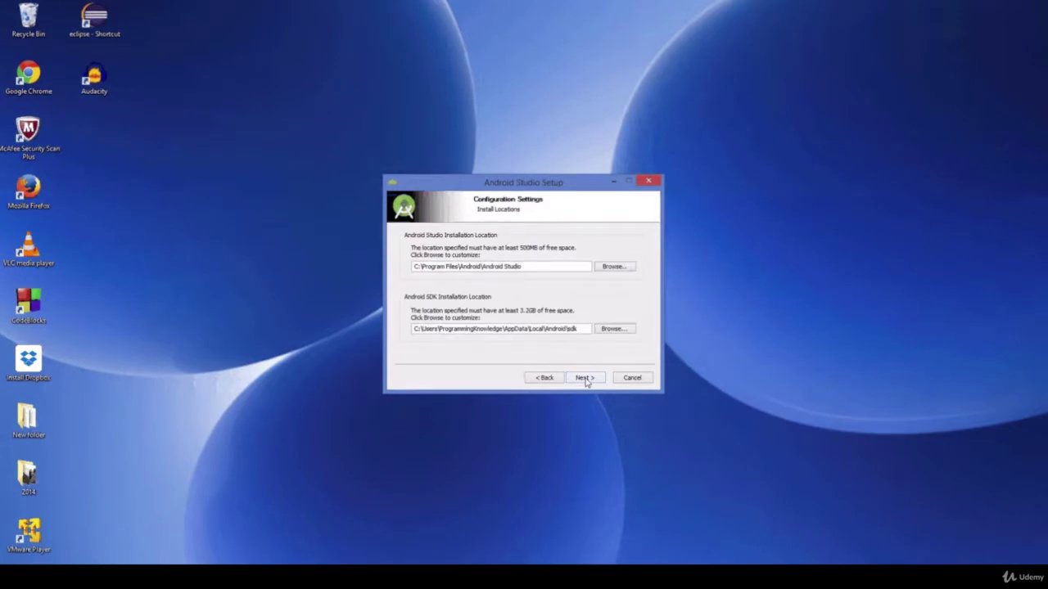
Keep C:\Program Files\Android\Android Studio and the default Android SDK folder as install locations and run the installation
drag(522, 267, 412, 268)
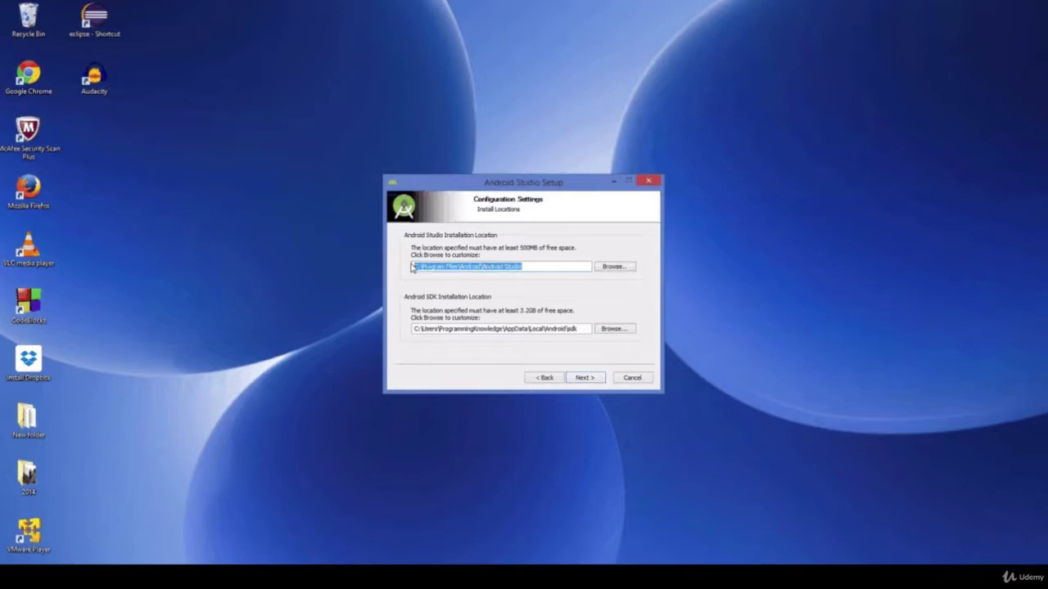
drag(578, 328, 415, 323)
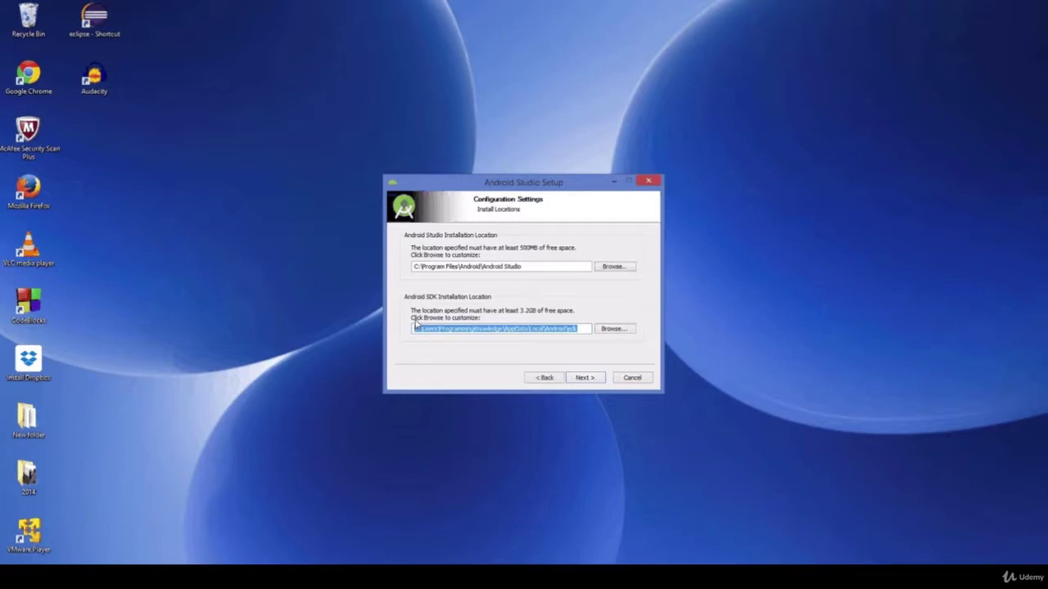
click(583, 379)
click(584, 378)
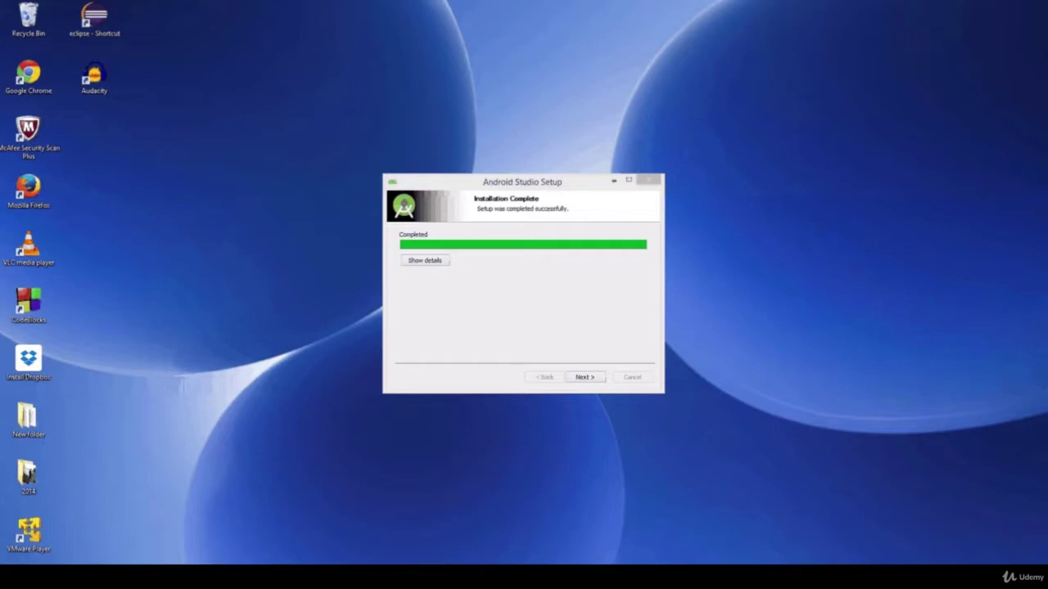
Finish the Android Studio setup with the Start Android Studio option turned off
click(584, 376)
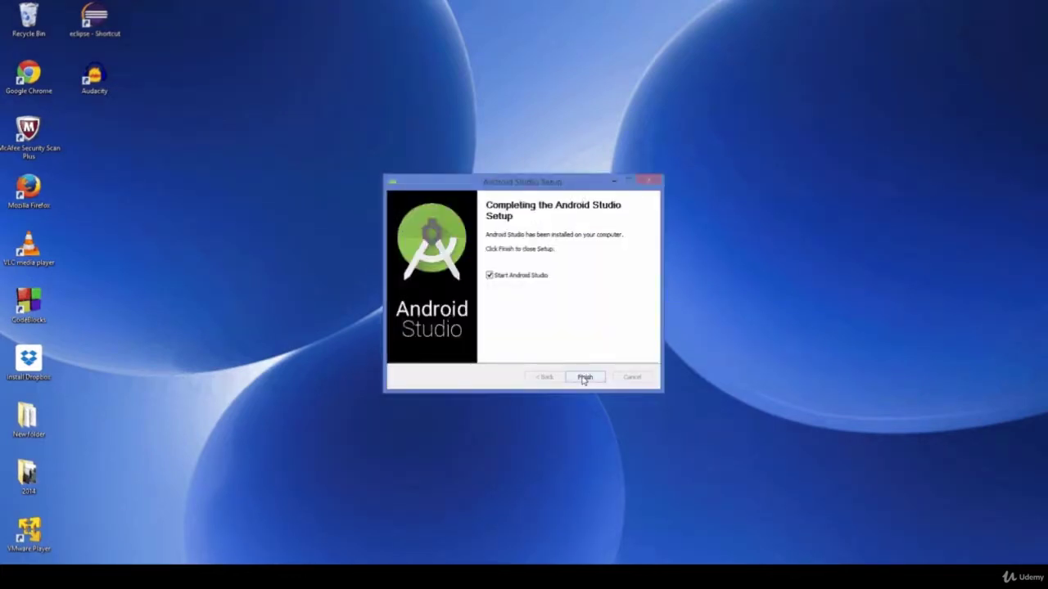
click(489, 275)
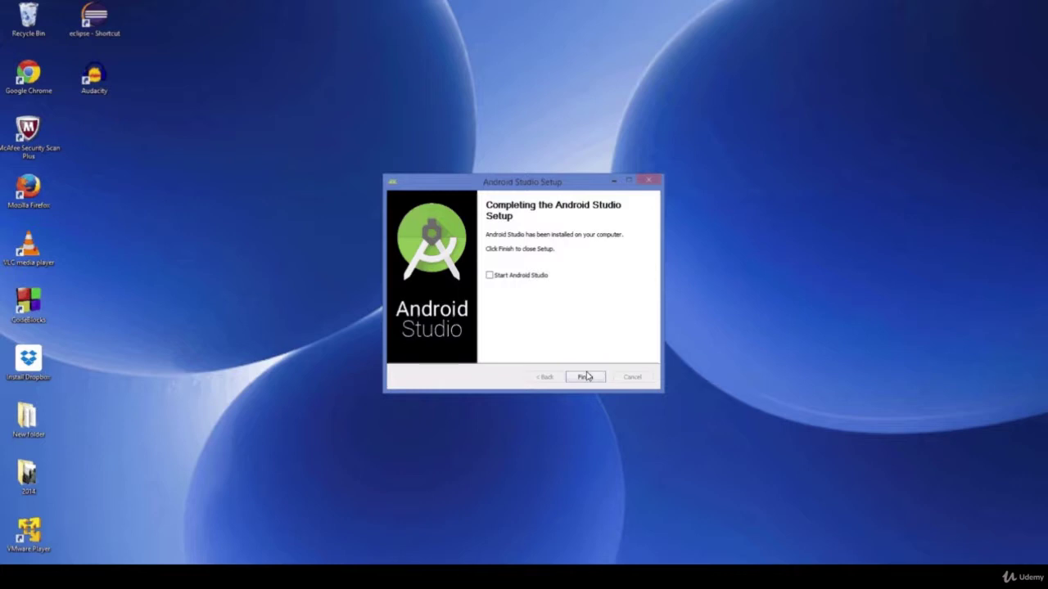
click(585, 377)
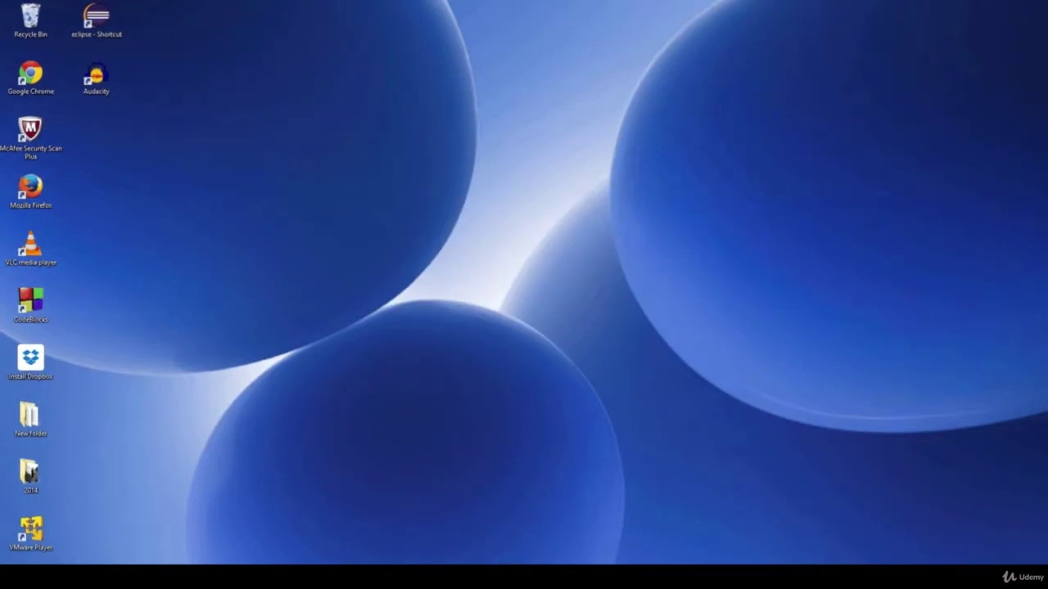
Find Android Studio through the Windows search, run it as administrator, and continue without importing previous settings
mouse_move(1033, 294)
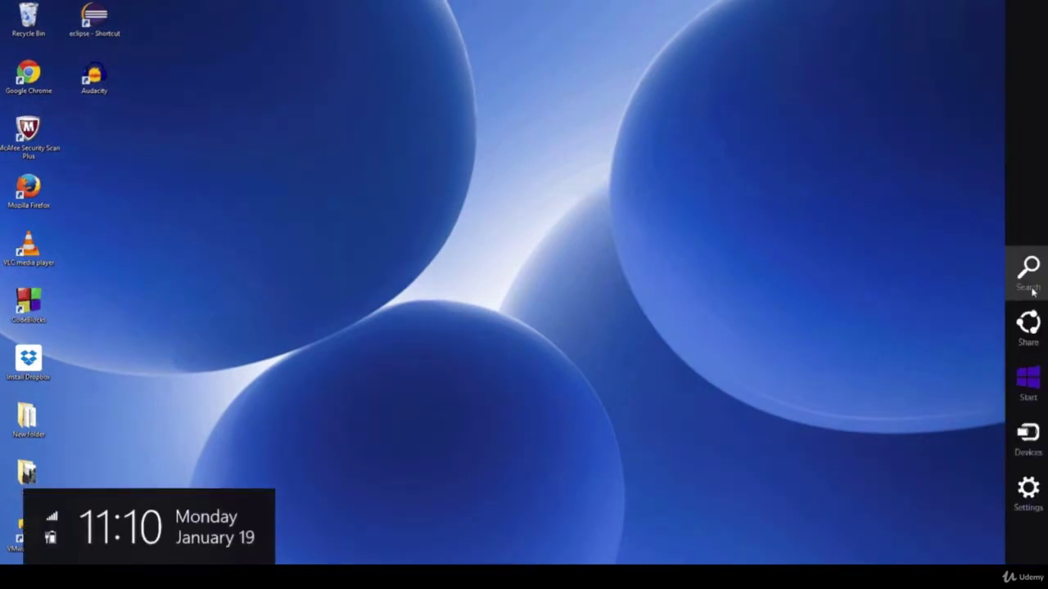
click(1033, 293)
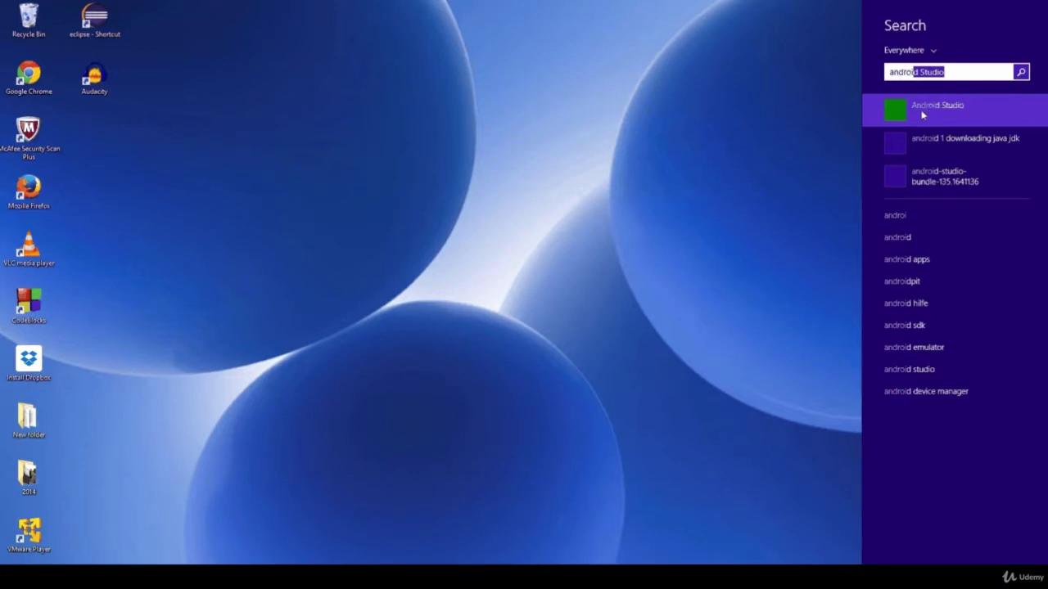
right_click(923, 115)
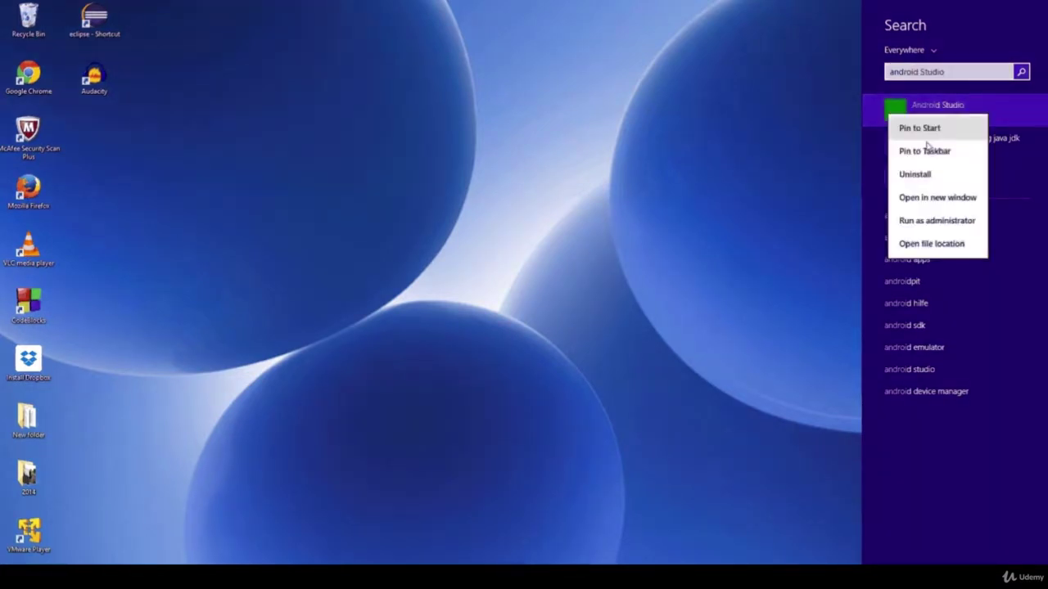
click(928, 221)
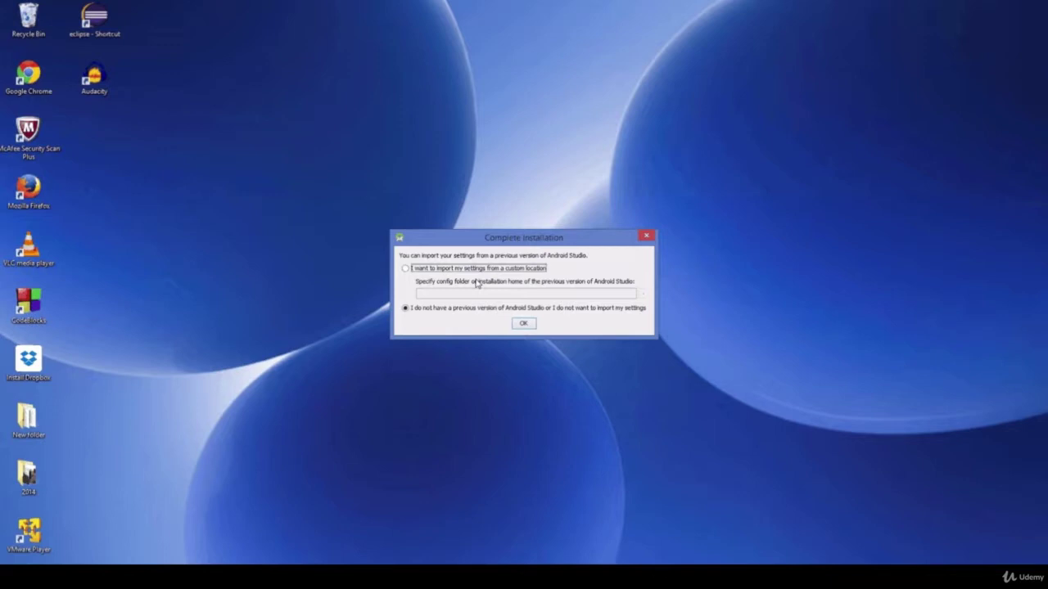
click(523, 323)
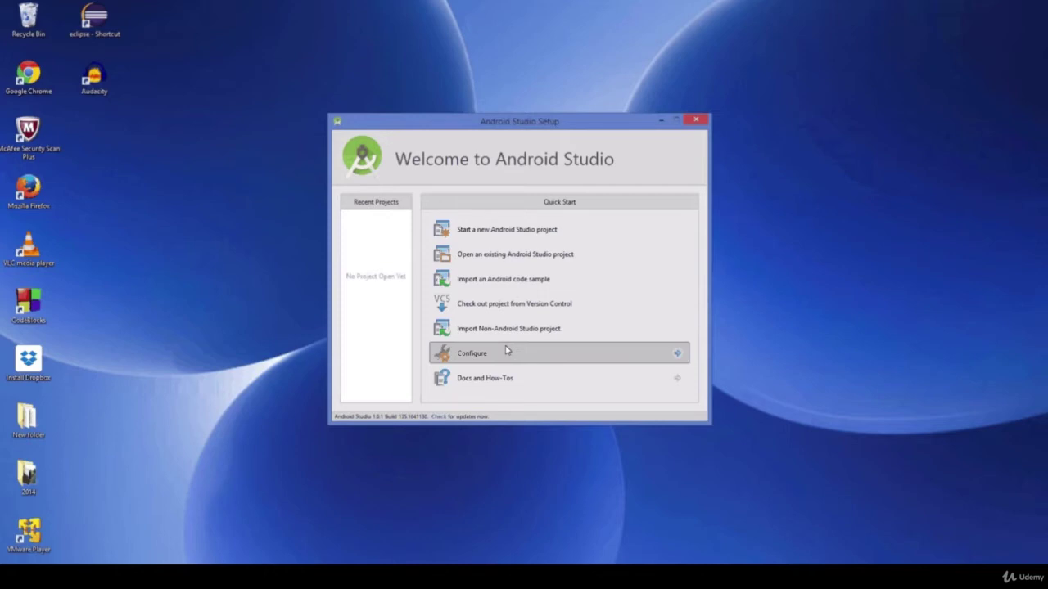
Open the SDK Manager from the Configure options and select Intel x86 Emulator Accelerator (HAXM installer) under Extras
click(506, 351)
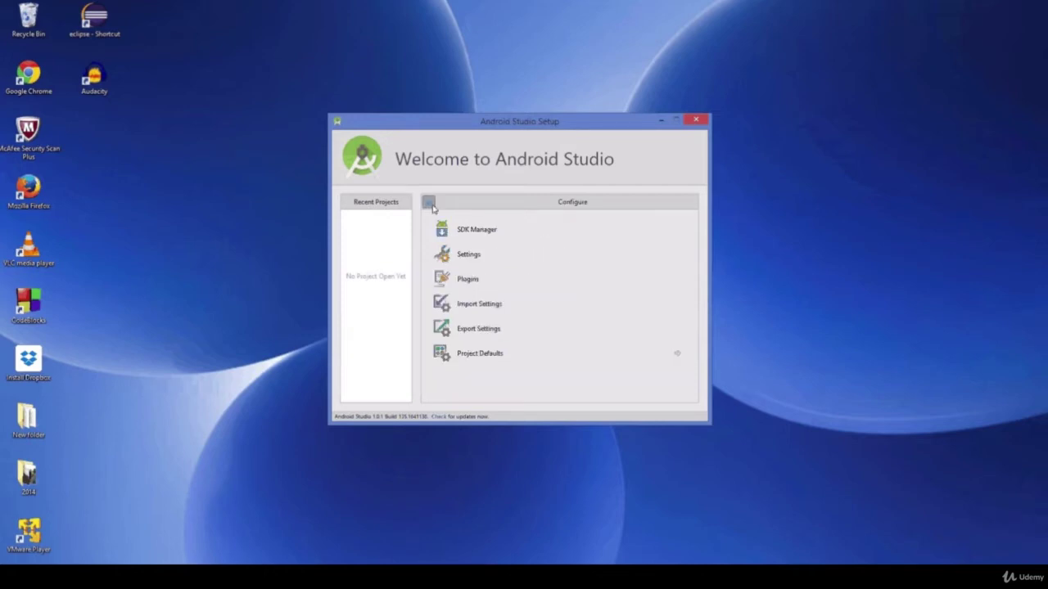
click(471, 231)
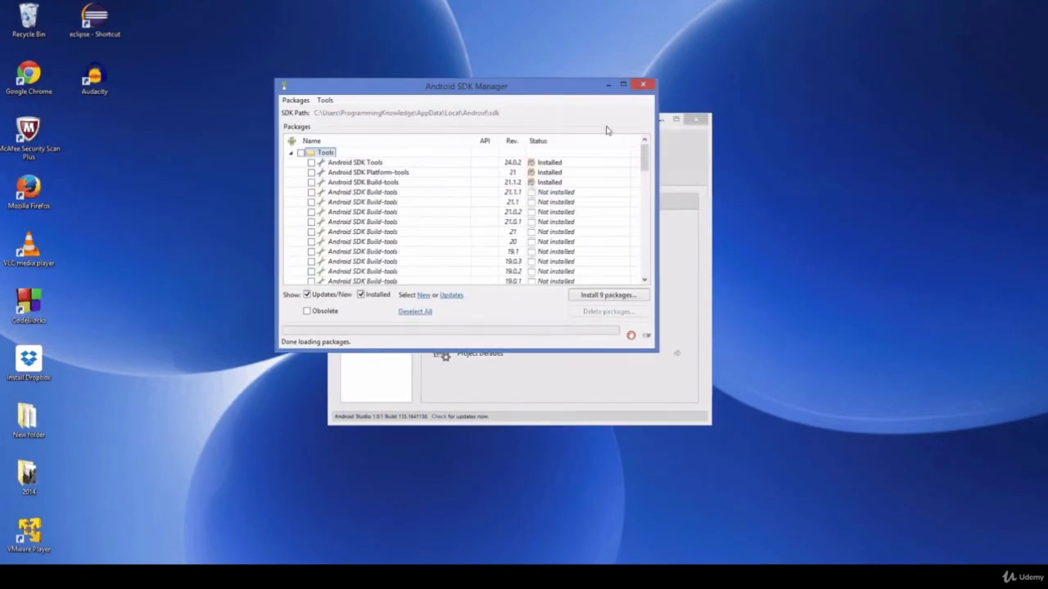
drag(645, 157, 647, 219)
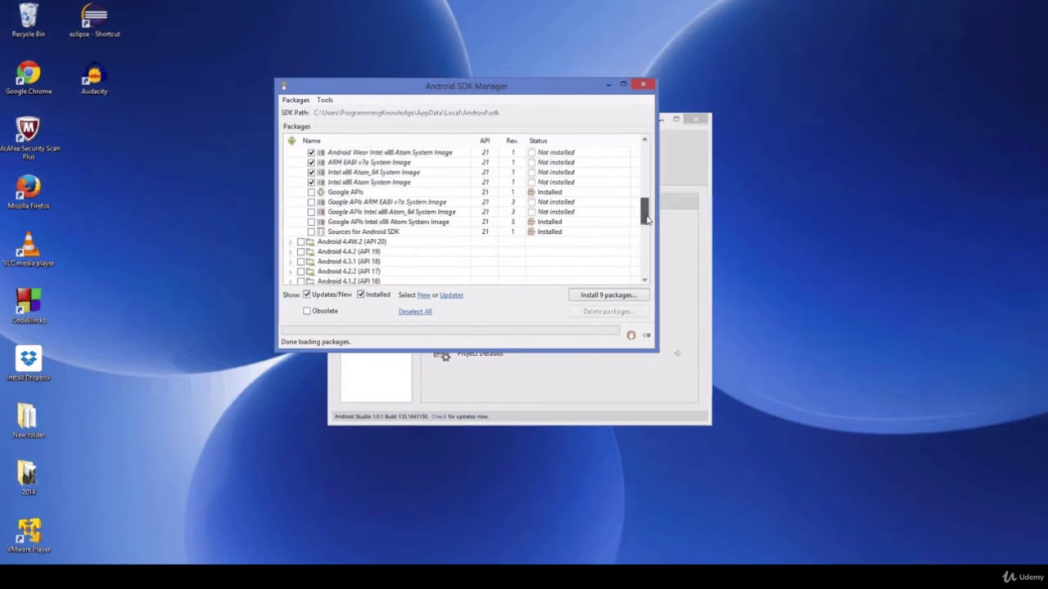
drag(647, 217, 646, 152)
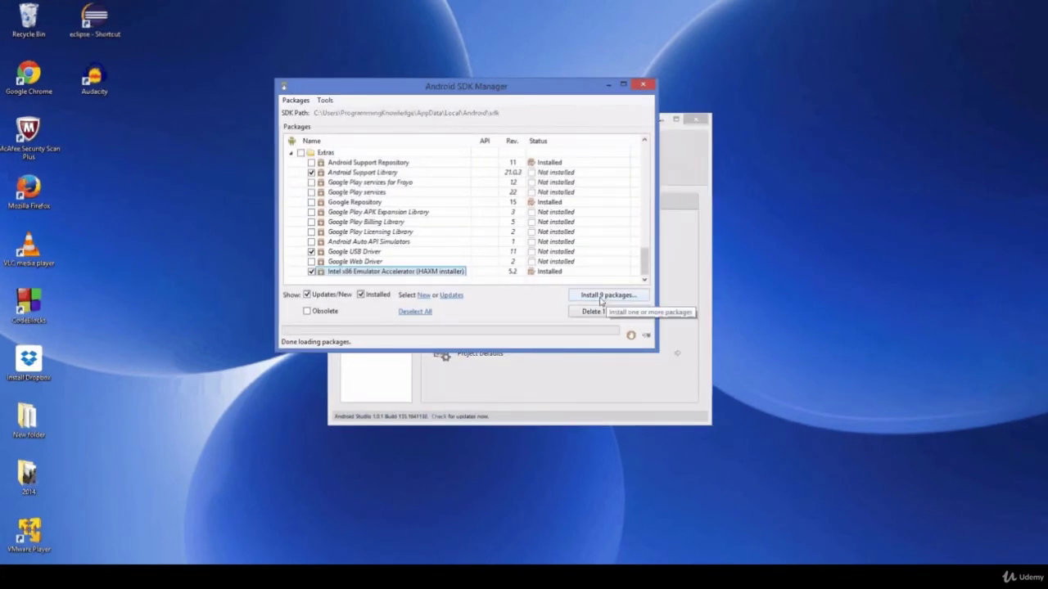
Accept the Android SDK license for the nine selected packages and start installing them
click(605, 296)
click(606, 243)
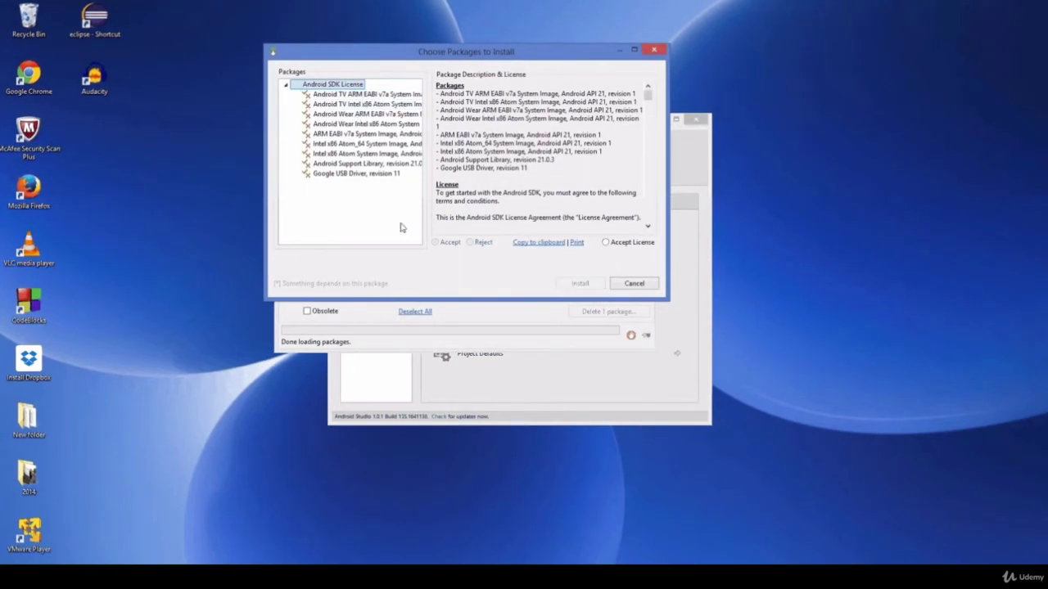
click(606, 243)
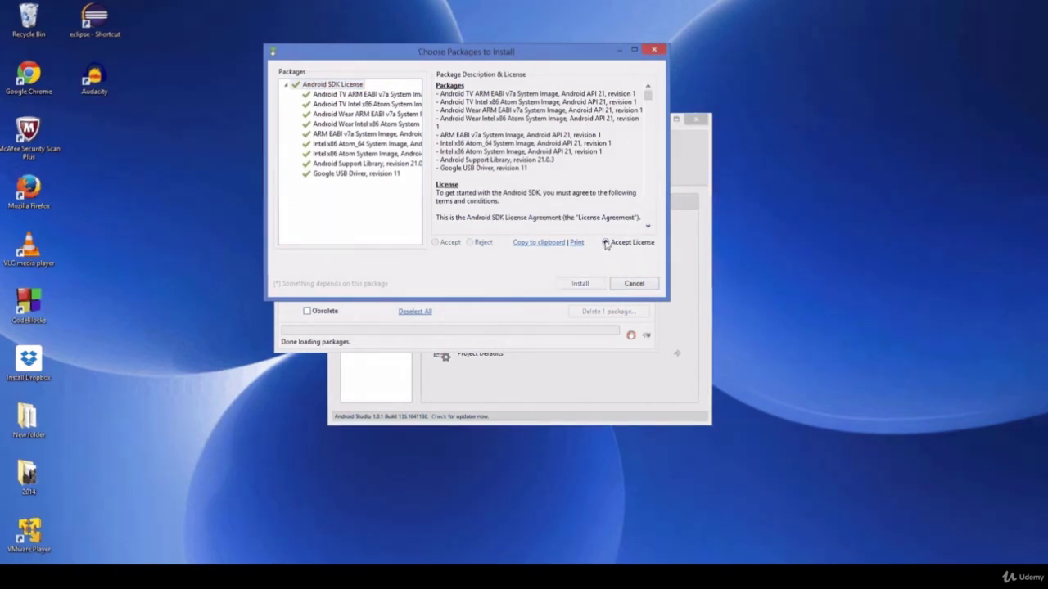
click(606, 242)
click(580, 285)
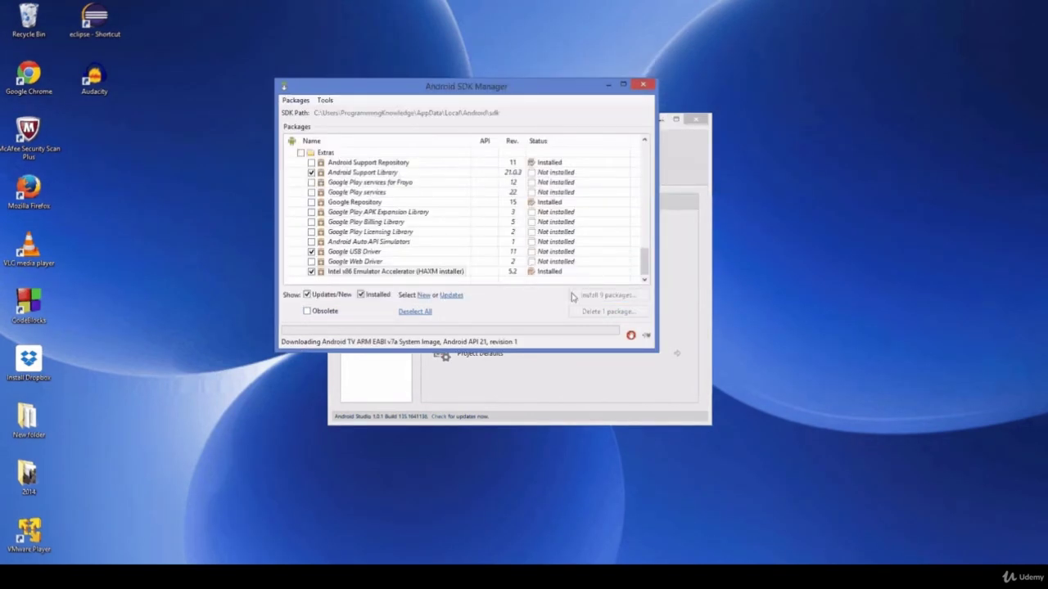